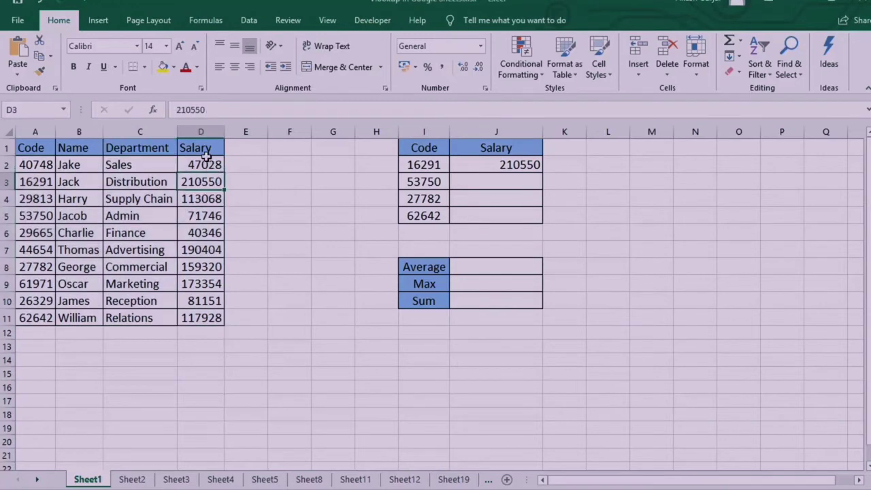
pyautogui.click(471, 268)
pyautogui.click(466, 282)
pyautogui.click(501, 304)
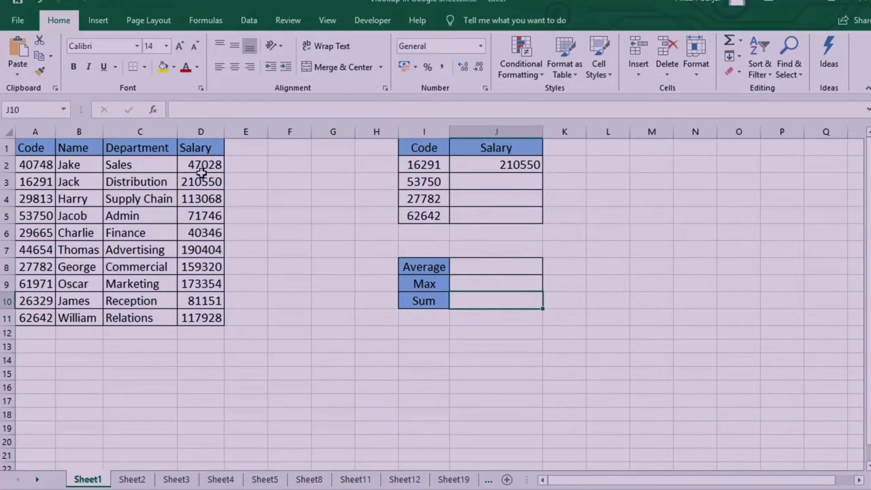
# Name the salary values in D2:D11 as the range Salary
pyautogui.moveTo(198, 170); pyautogui.dragTo(201, 321)
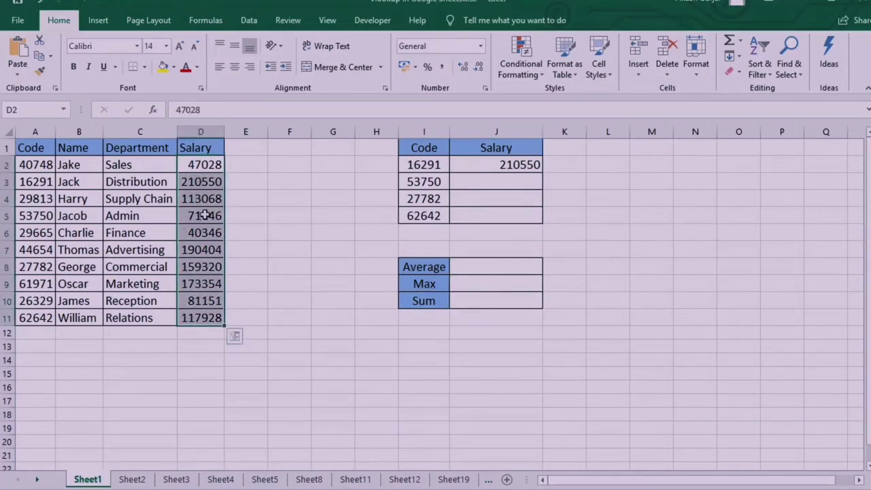
pyautogui.click(32, 109)
pyautogui.write('Salary')
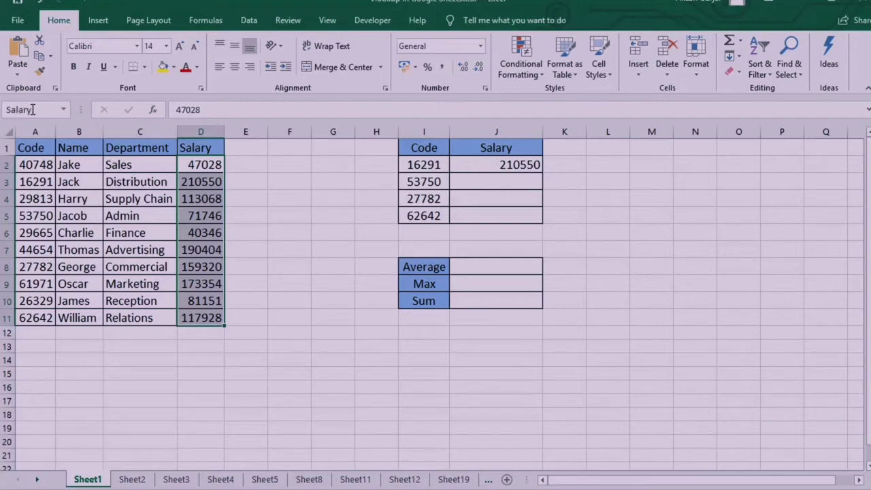
pyautogui.press('Return')
pyautogui.moveTo(208, 166); pyautogui.dragTo(206, 319)
pyautogui.click(481, 265)
pyautogui.write('=')
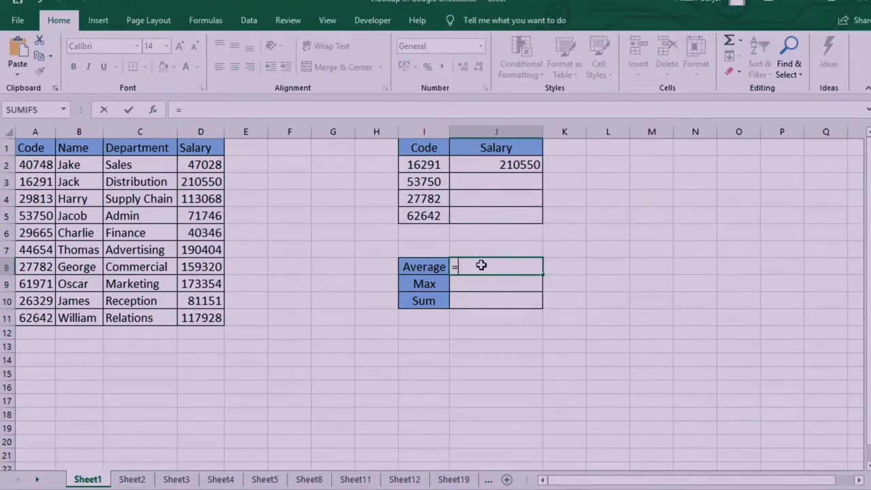
pyautogui.write('aver')
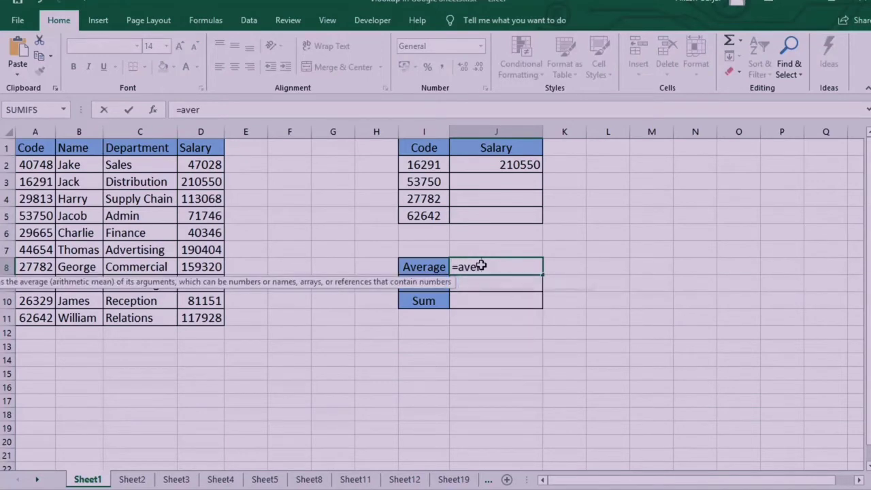
pyautogui.press('Tab')
pyautogui.moveTo(195, 166); pyautogui.dragTo(198, 314)
pyautogui.press('Escape')
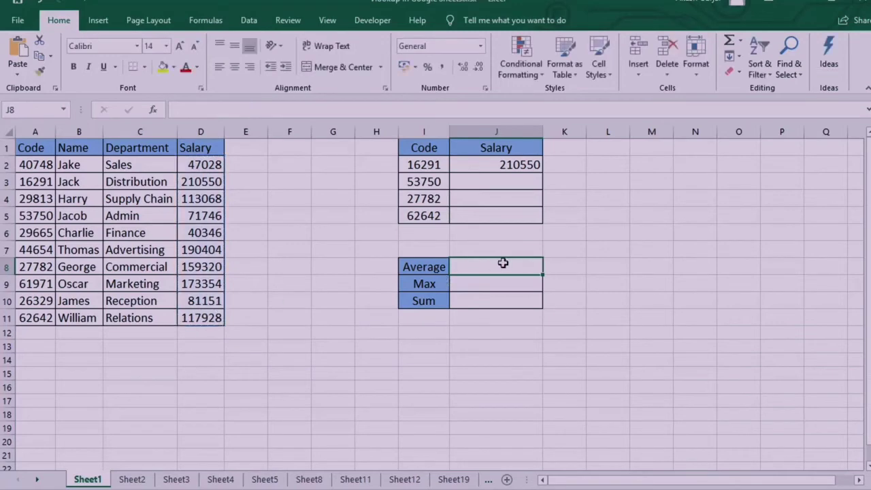
# Calculate the average in cell J8 with the AVERAGE function on the named range Salary
pyautogui.write('=aver')
pyautogui.press('Tab')
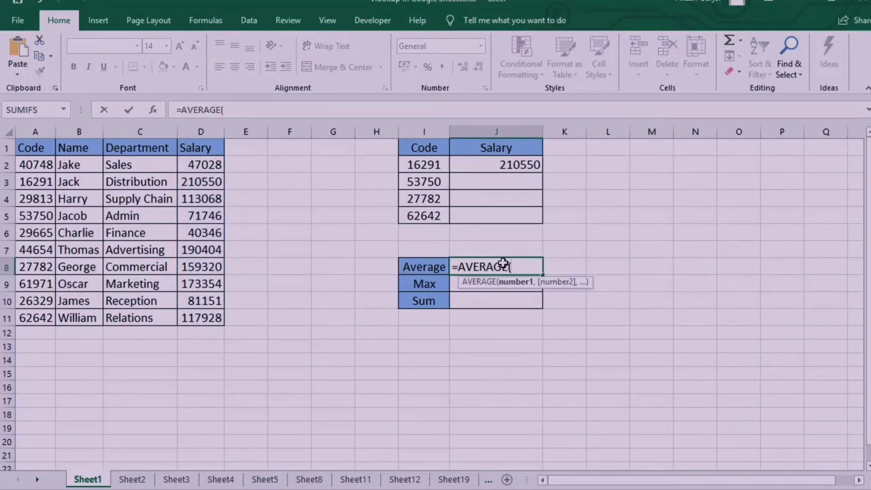
pyautogui.write('Salary')
pyautogui.press('Return')
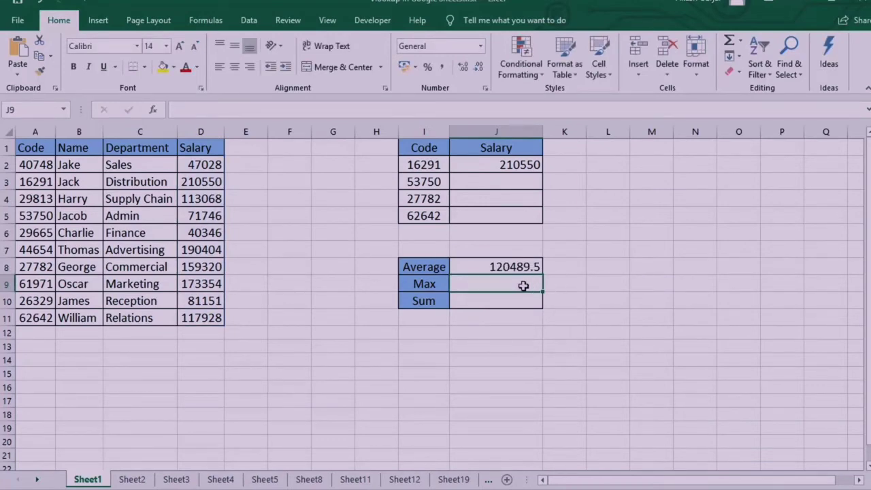
# Enter =MAX(Salary) in cell J9, next to the Max label
pyautogui.write('=max')
pyautogui.press('Tab')
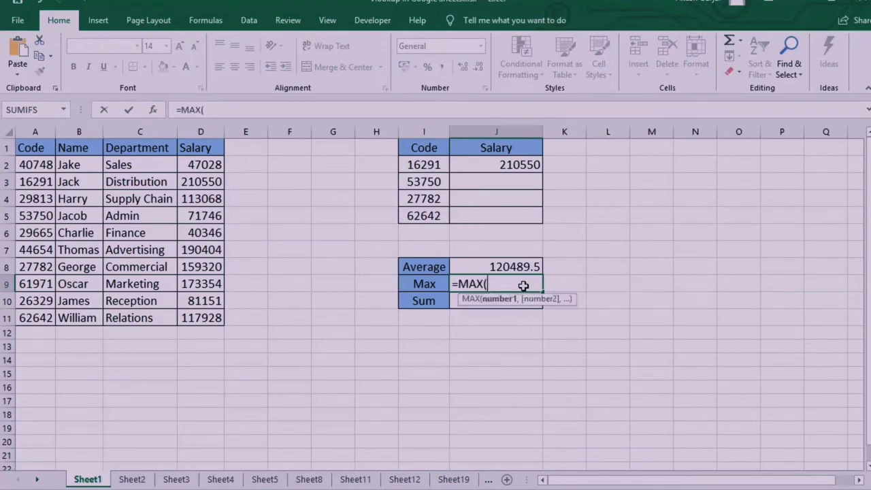
pyautogui.write('Salary)')
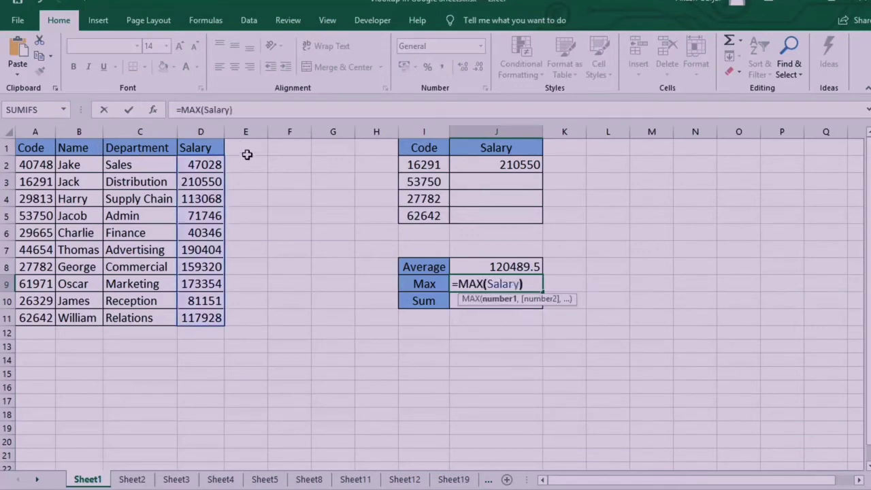
pyautogui.press('Return')
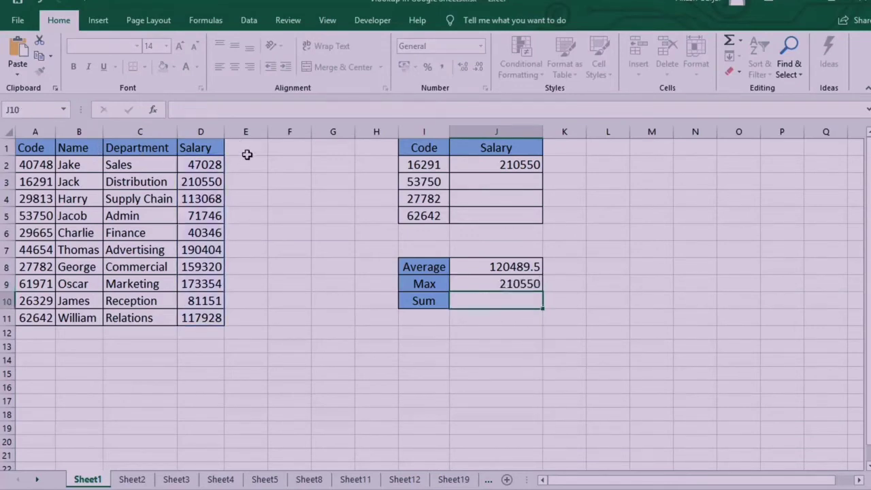
# Enter =SUM(Salary) in cell J10, next to the Sum label
pyautogui.write('=')
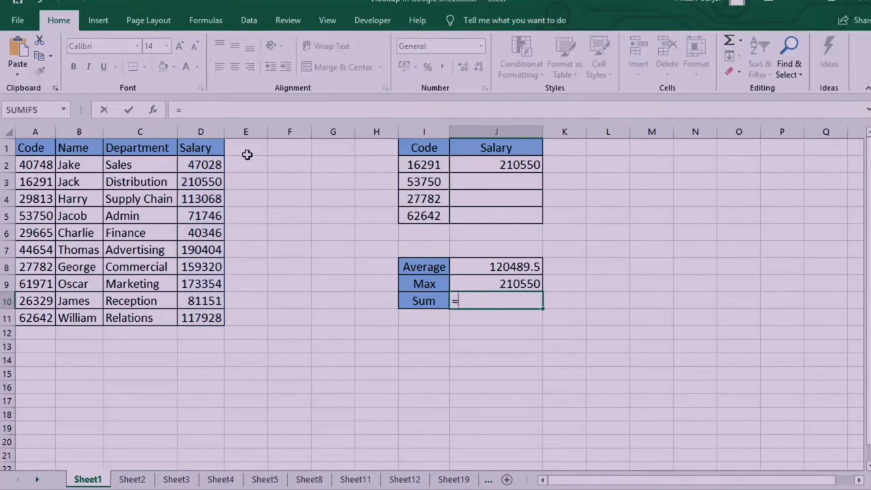
pyautogui.write('sum')
pyautogui.press('Tab')
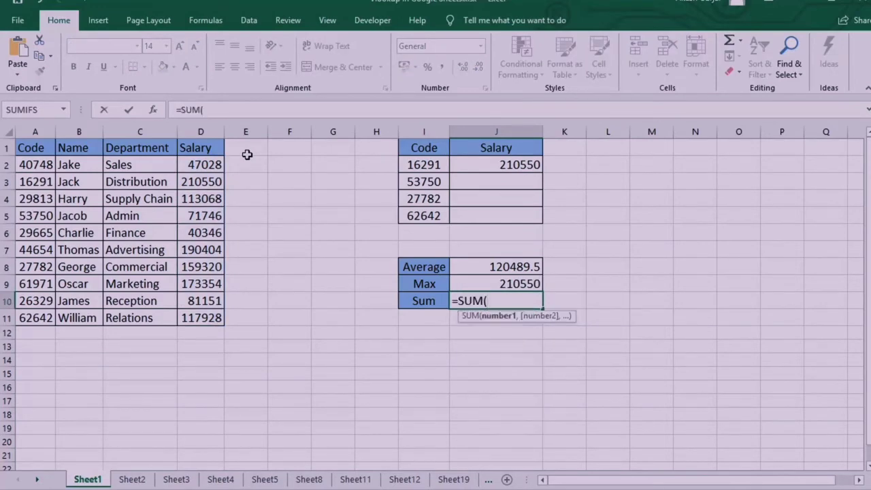
pyautogui.write('Salary)')
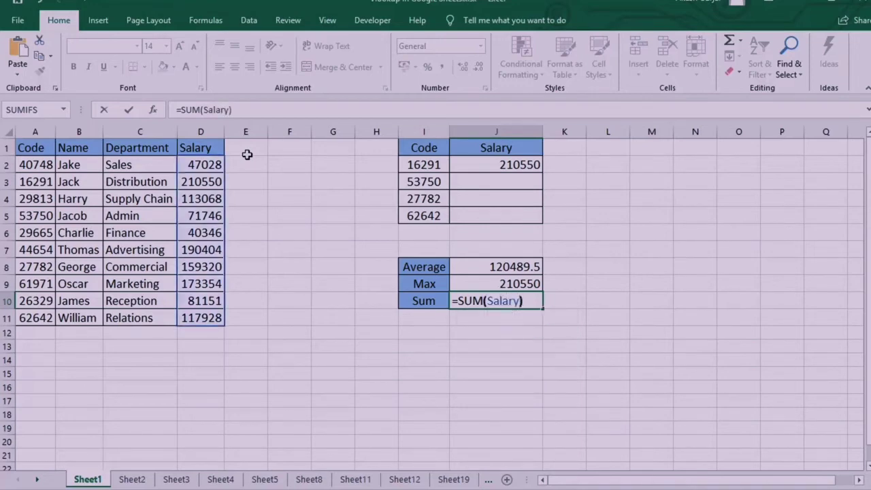
pyautogui.press('Return')
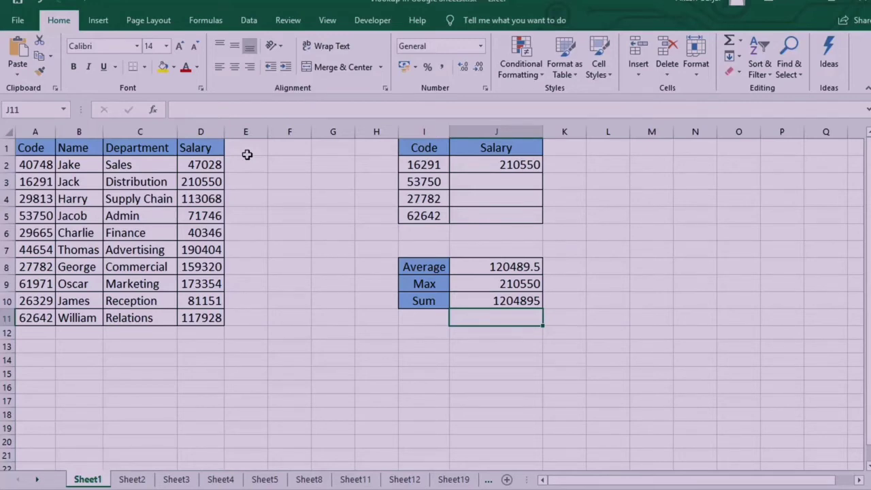
# Review the workbook's defined names in the Name Manager and inspect the range that Data refers to
pyautogui.hotkey('alt', 'F11')
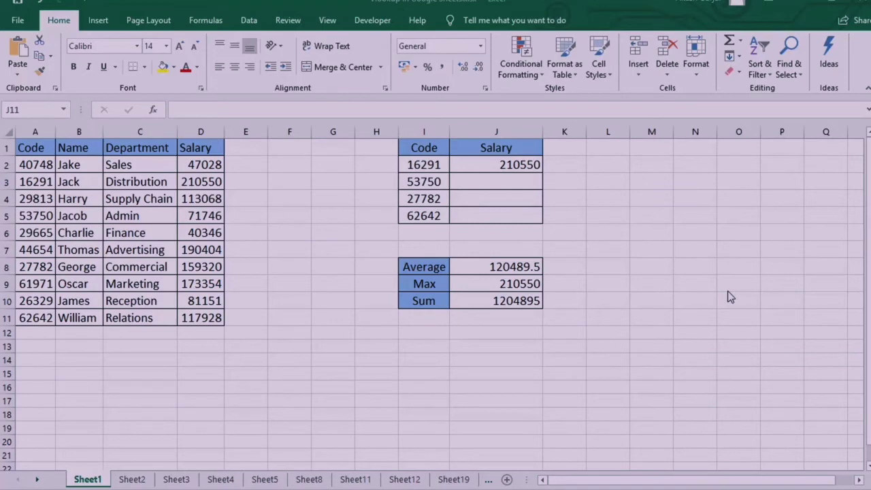
pyautogui.click(208, 21)
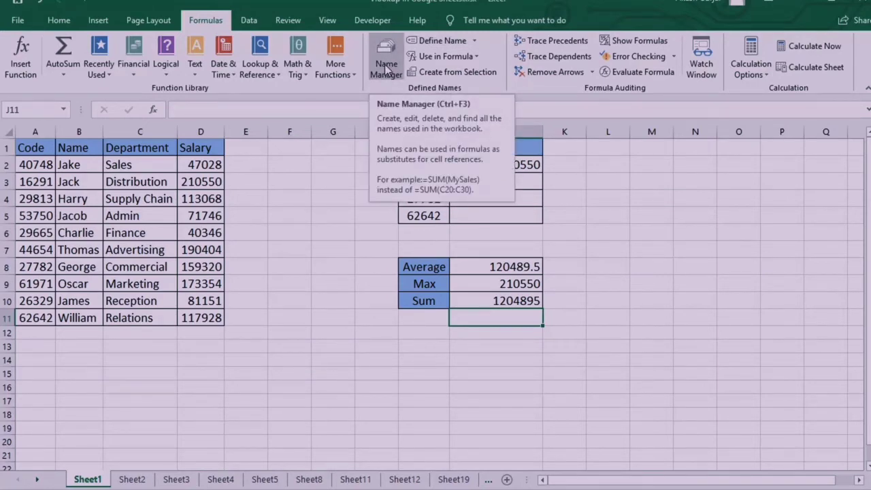
pyautogui.click(386, 68)
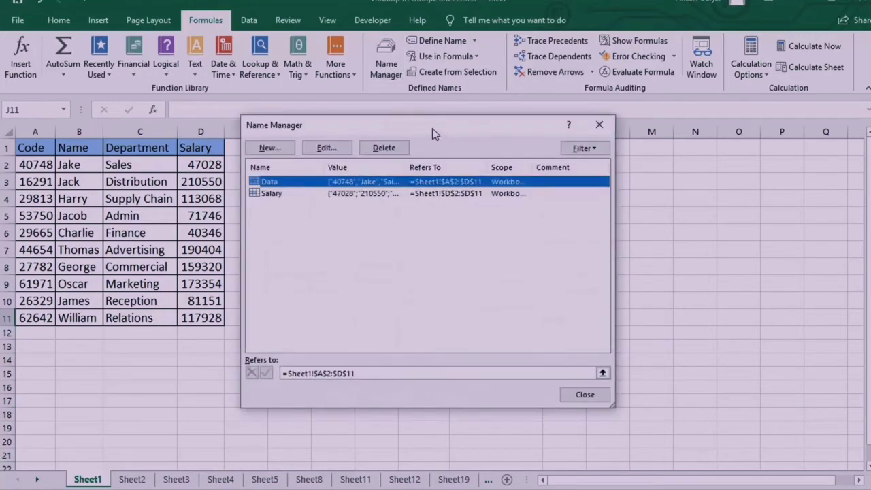
pyautogui.moveTo(432, 127); pyautogui.dragTo(456, 127)
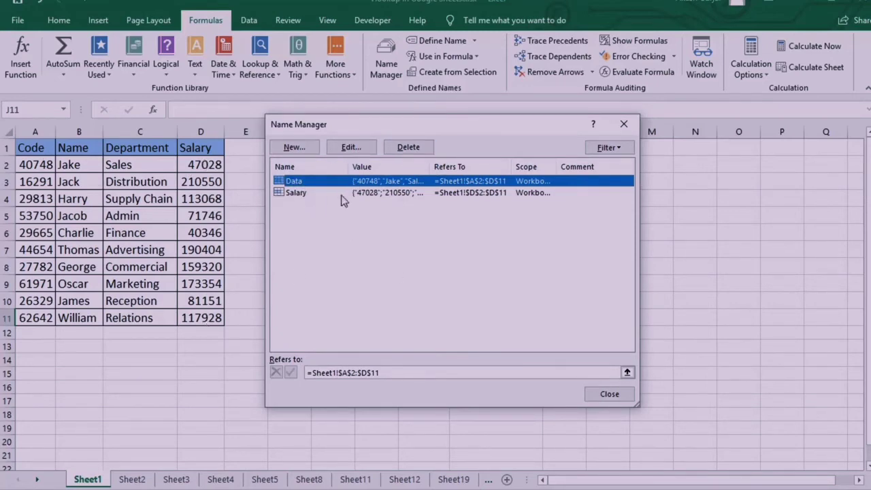
pyautogui.click(354, 147)
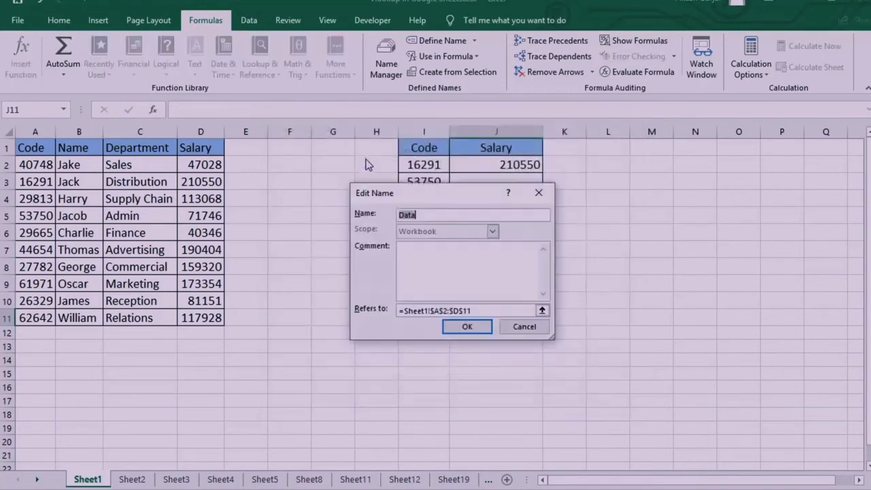
pyautogui.click(487, 310)
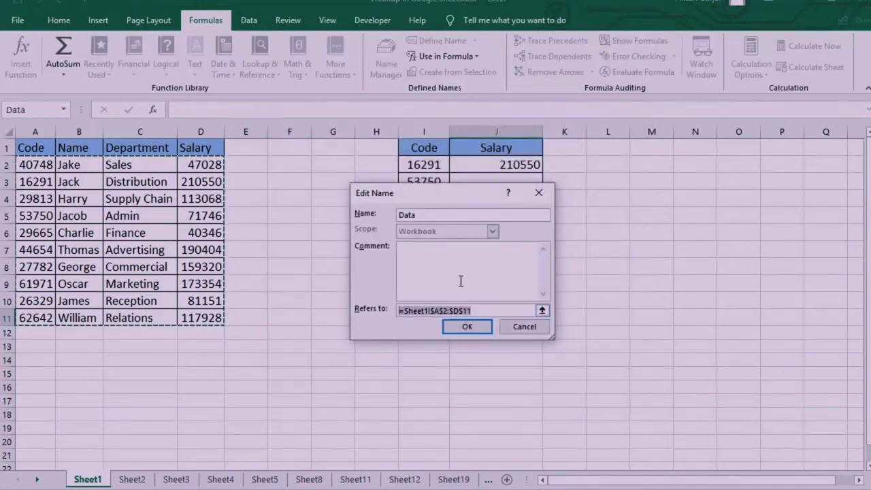
pyautogui.press('Return')
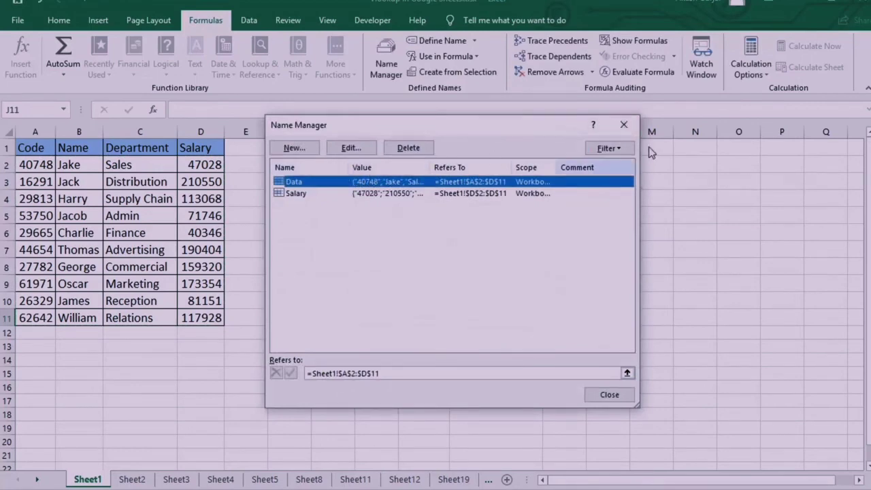
pyautogui.click(624, 125)
# Fill the code, name and department from row 11 down into row 12 of the employee table
pyautogui.click(220, 336)
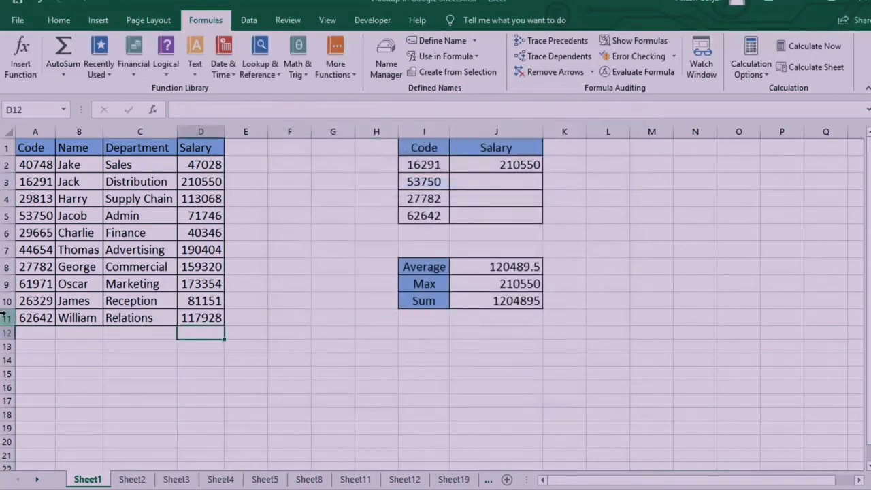
pyautogui.moveTo(41, 321); pyautogui.dragTo(136, 332)
pyautogui.click(163, 347)
pyautogui.click(34, 334)
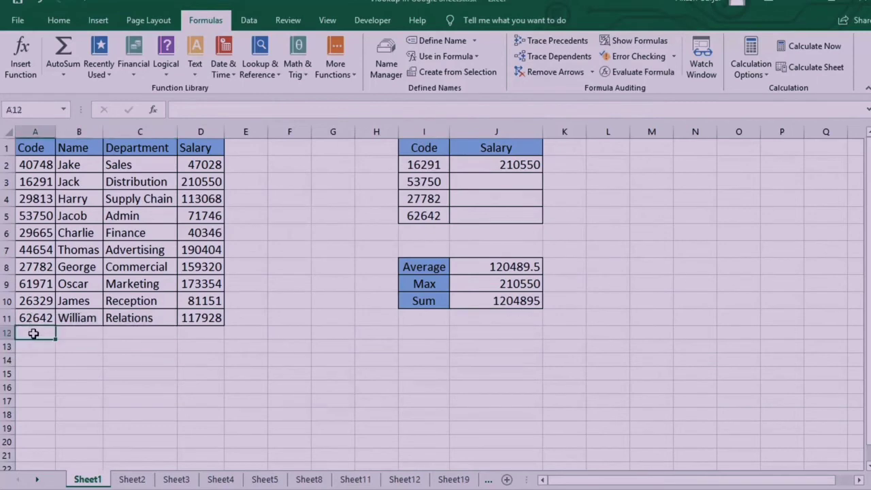
pyautogui.hotkey('ctrl', 'd')
pyautogui.click(86, 336)
pyautogui.hotkey('ctrl', 'd')
pyautogui.click(154, 337)
pyautogui.hotkey('ctrl', 'd')
# Enter 656565 as the salary in cell D12
pyautogui.click(205, 332)
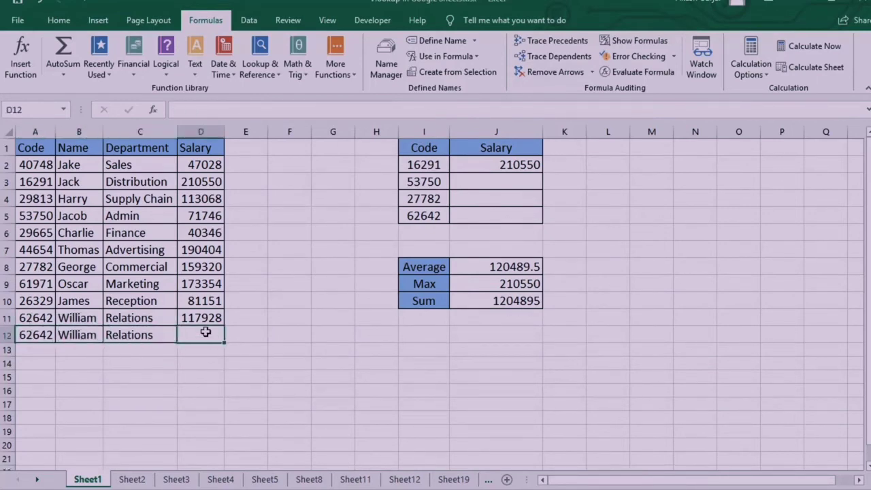
pyautogui.write('656565')
pyautogui.press('Return')
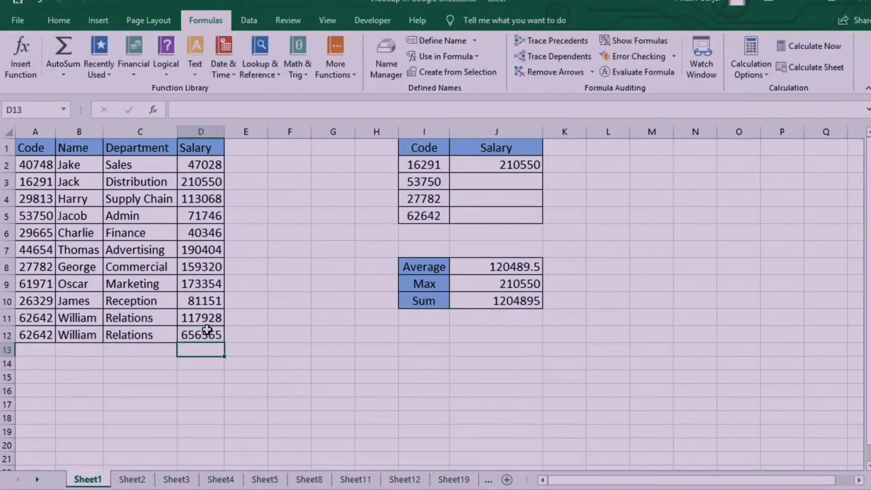
pyautogui.click(218, 332)
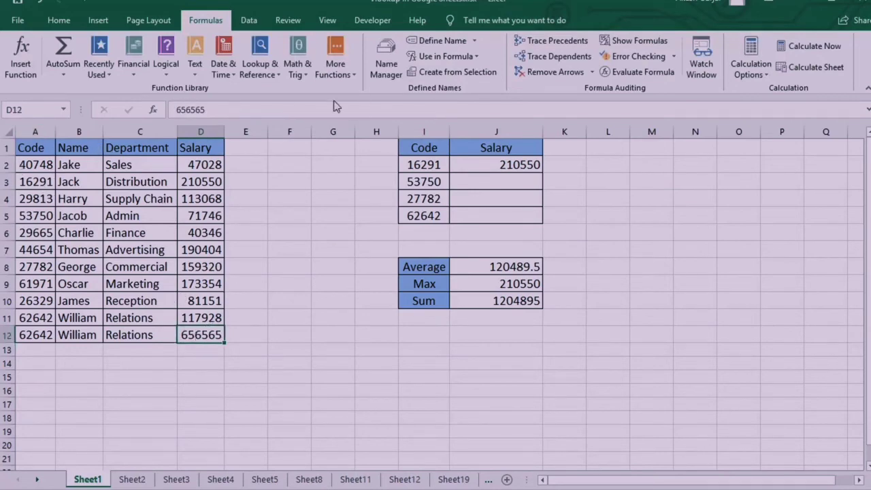
# Extend the named range Salary so it refers to =Sheet1!$D$2:$D$12, and close the Name Manager
pyautogui.click(383, 68)
pyautogui.click(303, 195)
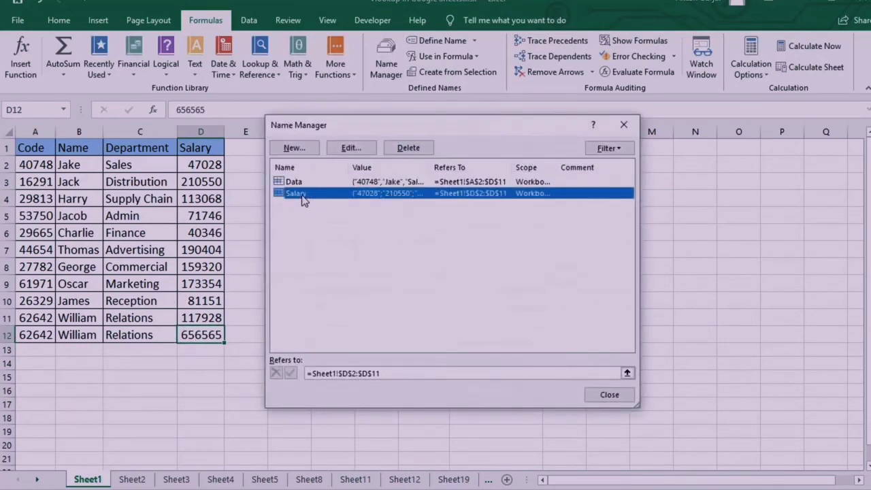
pyautogui.doubleClick(304, 195)
pyautogui.click(476, 310)
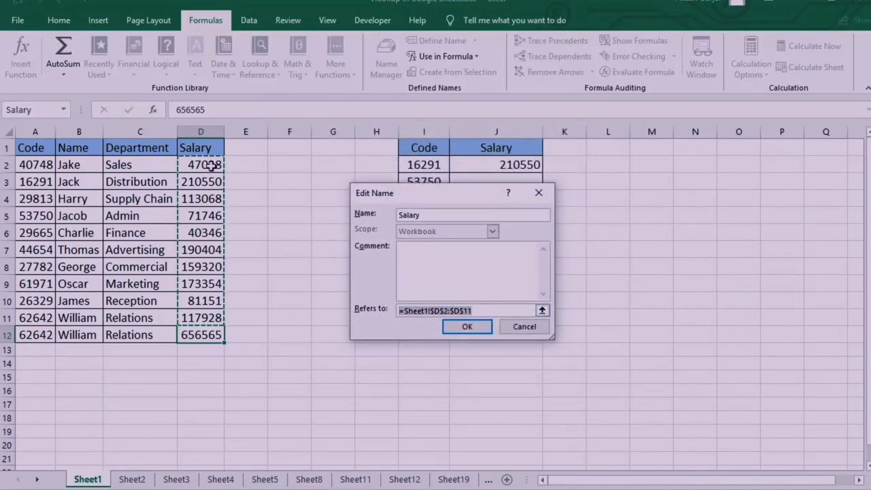
pyautogui.moveTo(212, 166); pyautogui.dragTo(212, 336)
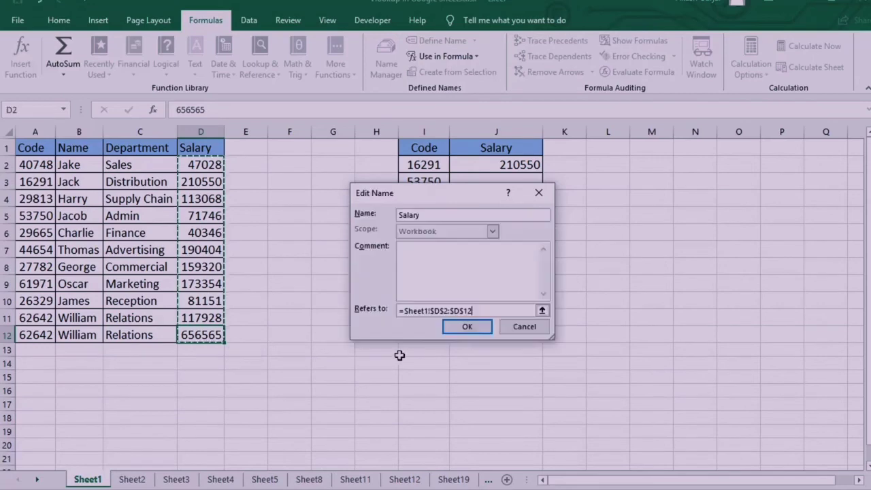
pyautogui.moveTo(431, 195); pyautogui.dragTo(218, 195)
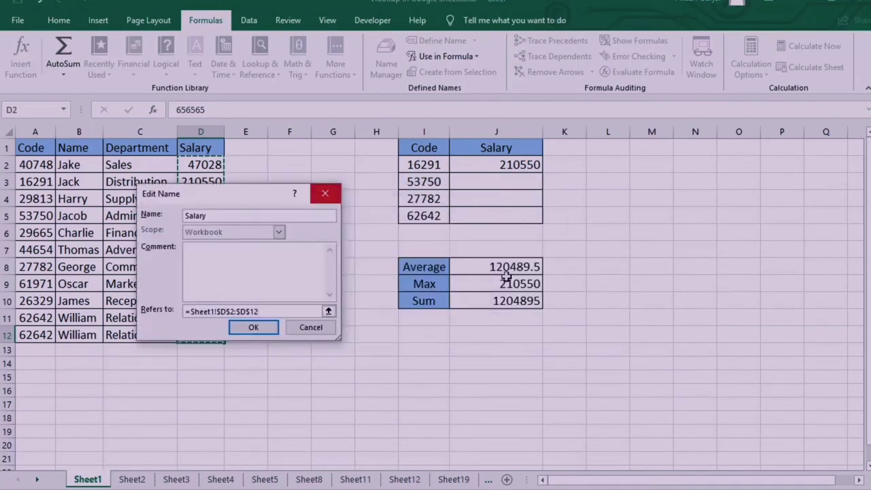
pyautogui.click(253, 329)
pyautogui.click(395, 393)
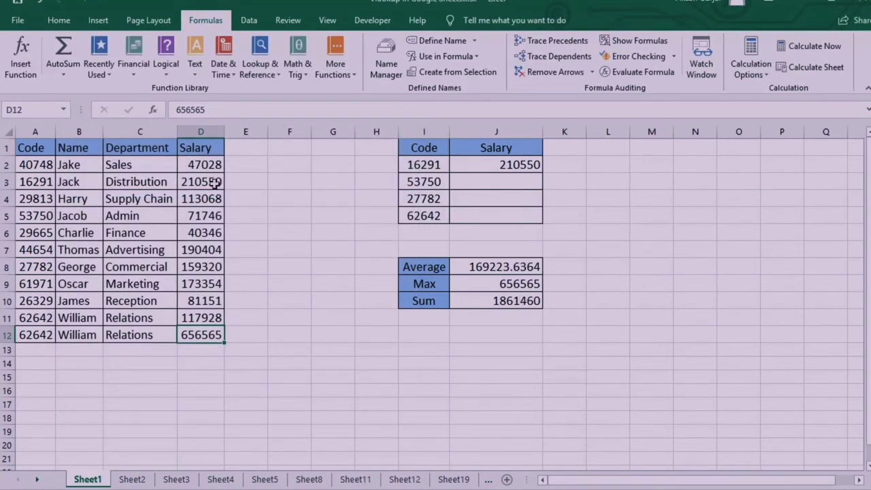
# Open the Salary name for editing from the Name Manager, examine its name, scope, comment and reference fields, and confirm the dialog
pyautogui.click(384, 77)
pyautogui.moveTo(272, 132); pyautogui.dragTo(310, 124)
pyautogui.click(558, 188)
pyautogui.click(201, 141)
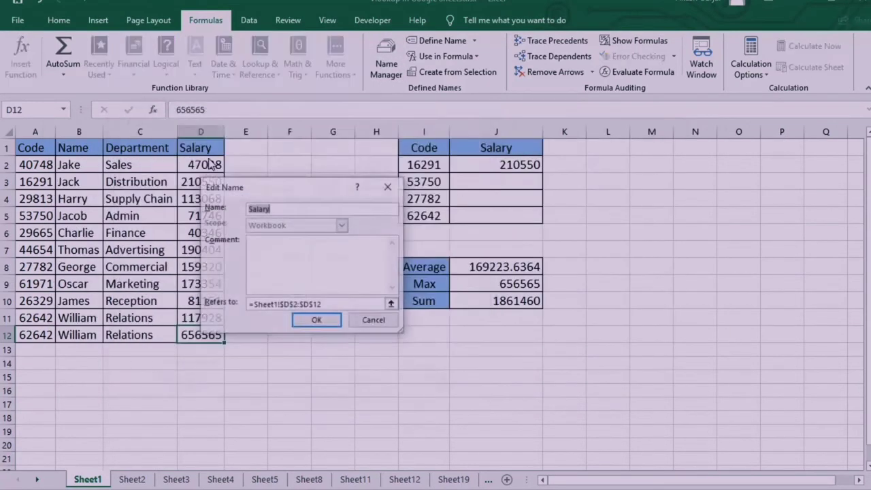
pyautogui.click(296, 209)
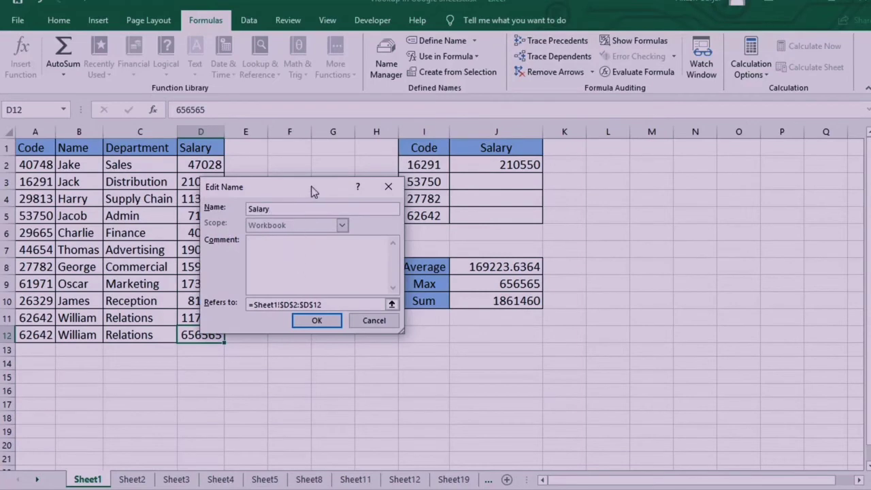
pyautogui.moveTo(313, 189); pyautogui.dragTo(209, 189)
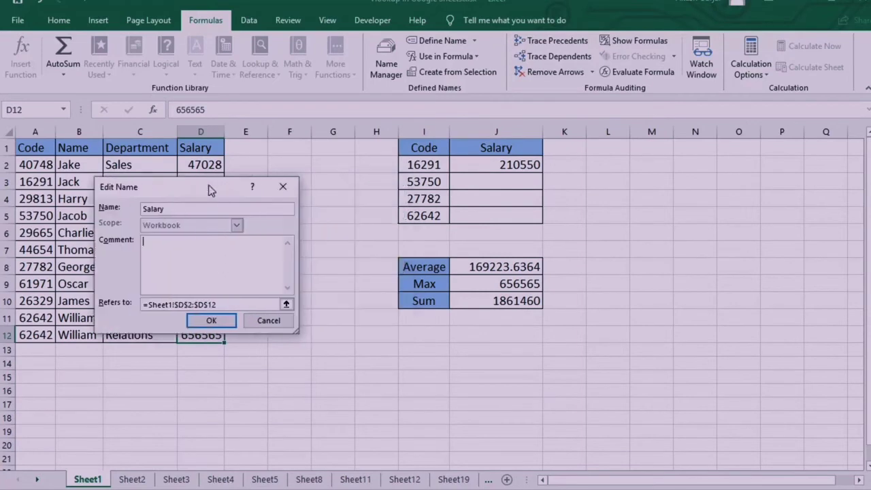
pyautogui.click(211, 321)
# Delete the name Salary in the Name Manager, then undo the deletion after checking the dependent results in J8:J10
pyautogui.moveTo(217, 125); pyautogui.dragTo(212, 175)
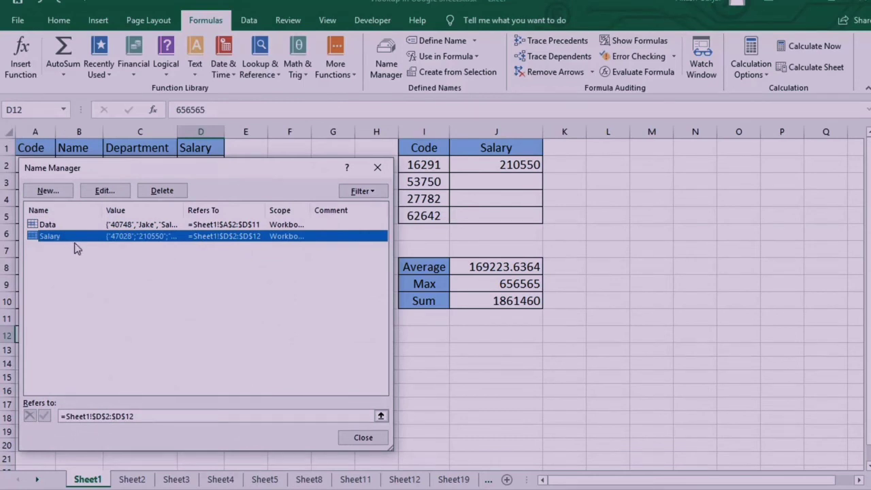
pyautogui.click(161, 193)
pyautogui.moveTo(476, 272); pyautogui.dragTo(227, 271)
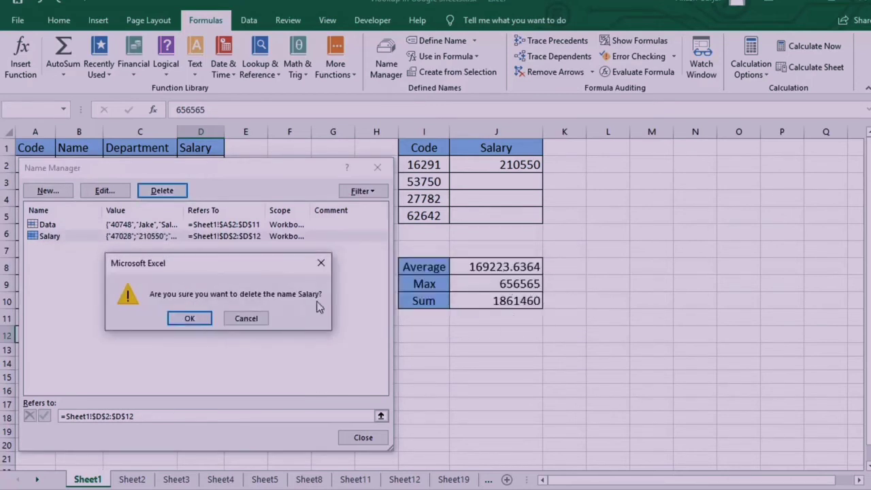
pyautogui.click(204, 324)
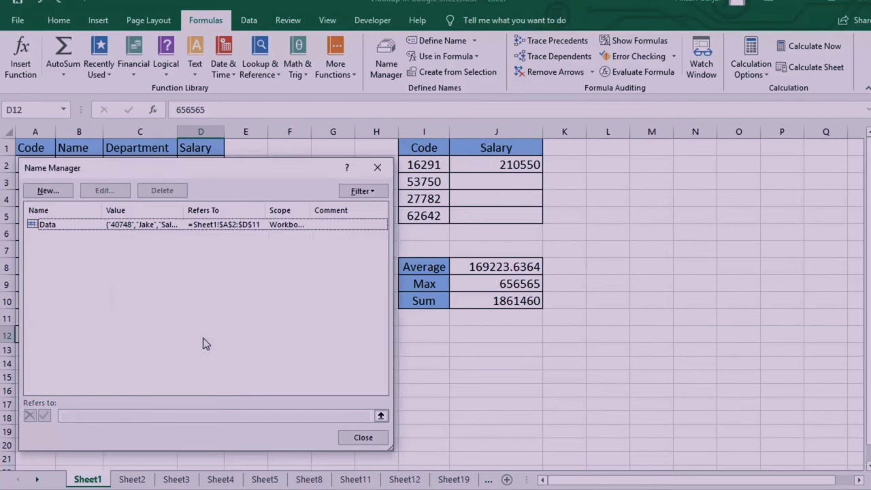
pyautogui.click(363, 437)
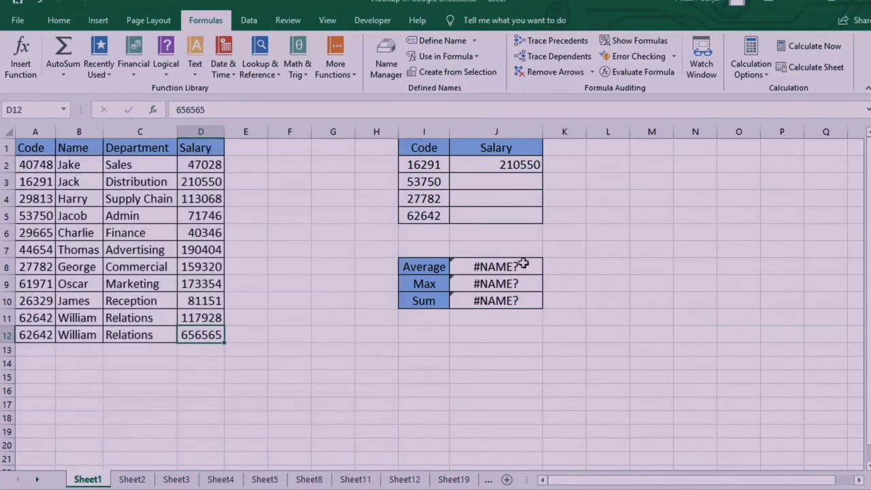
pyautogui.moveTo(519, 268); pyautogui.dragTo(521, 299)
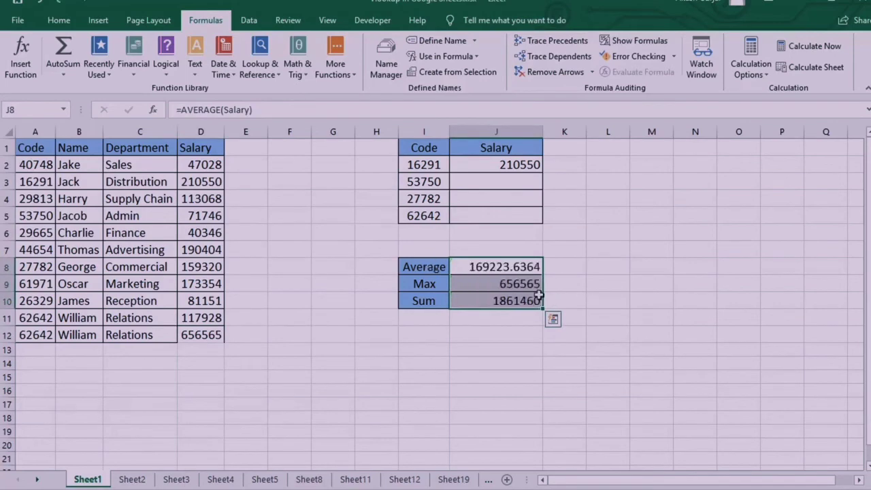
pyautogui.click(515, 302)
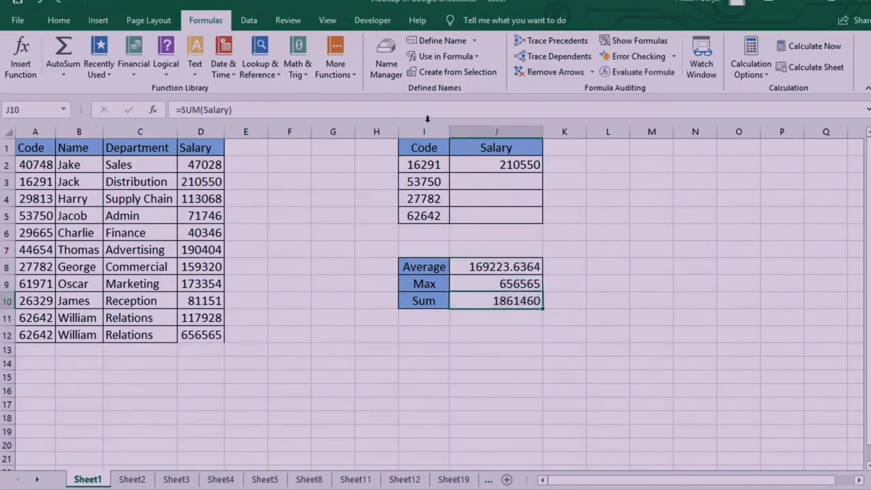
# Reopen the Name Manager and look through the filter options for the defined names
pyautogui.click(386, 68)
pyautogui.moveTo(245, 170); pyautogui.dragTo(268, 142)
pyautogui.click(405, 170)
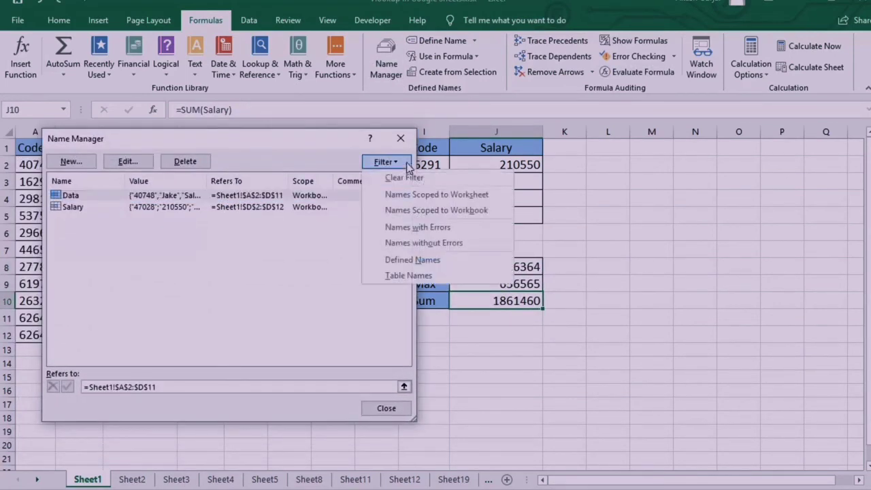
pyautogui.click(401, 165)
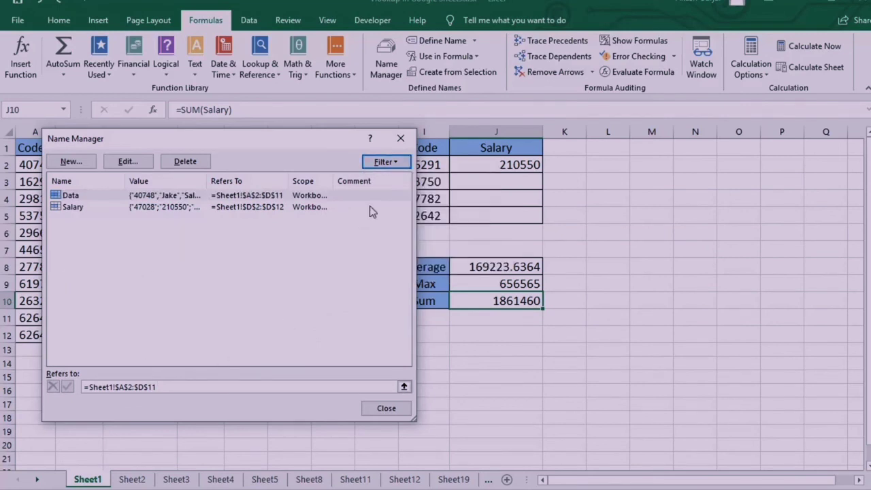
pyautogui.click(401, 167)
pyautogui.click(286, 239)
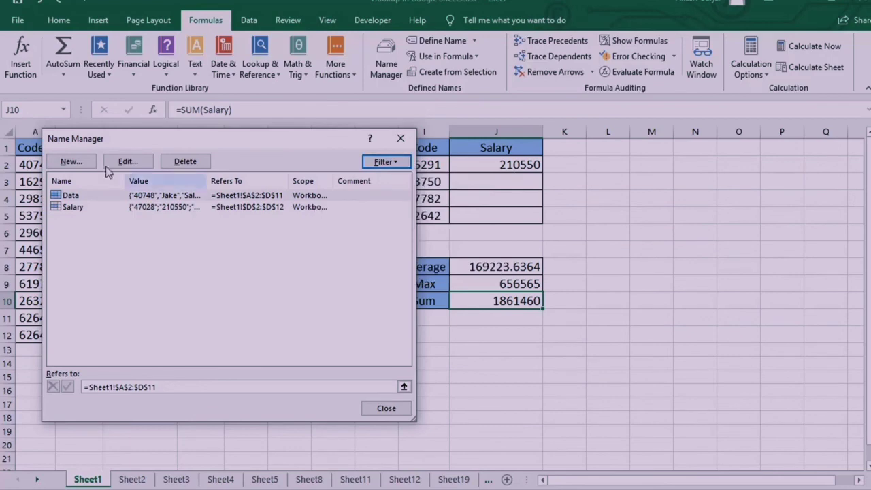
# Look at the New Name dialog from the Name Manager, cancel it and close the Name Manager
pyautogui.click(72, 162)
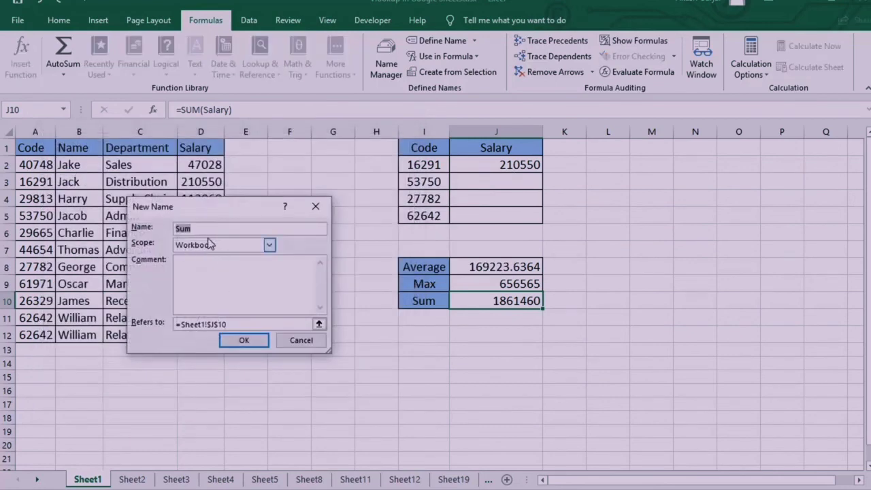
pyautogui.click(277, 339)
pyautogui.click(399, 141)
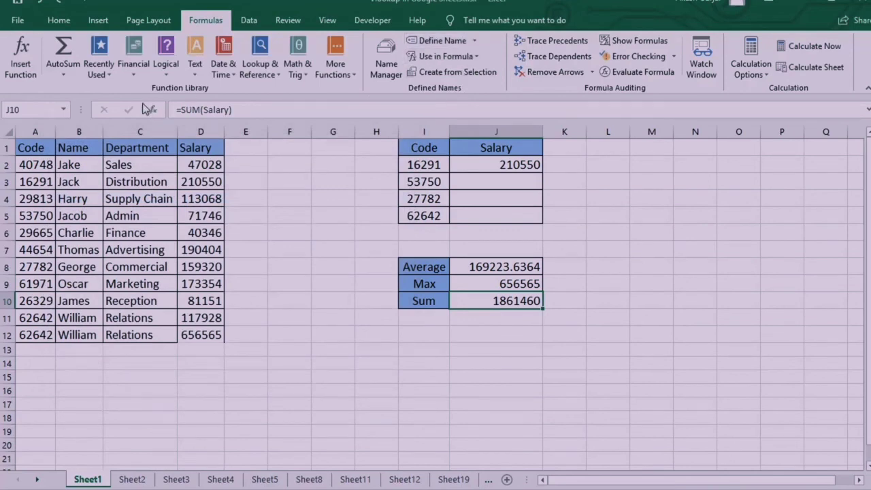
# Select the salary cells D2:D12, look over the fields of the Define Name dialog and cancel it
pyautogui.click(32, 110)
pyautogui.moveTo(195, 172); pyautogui.dragTo(181, 293)
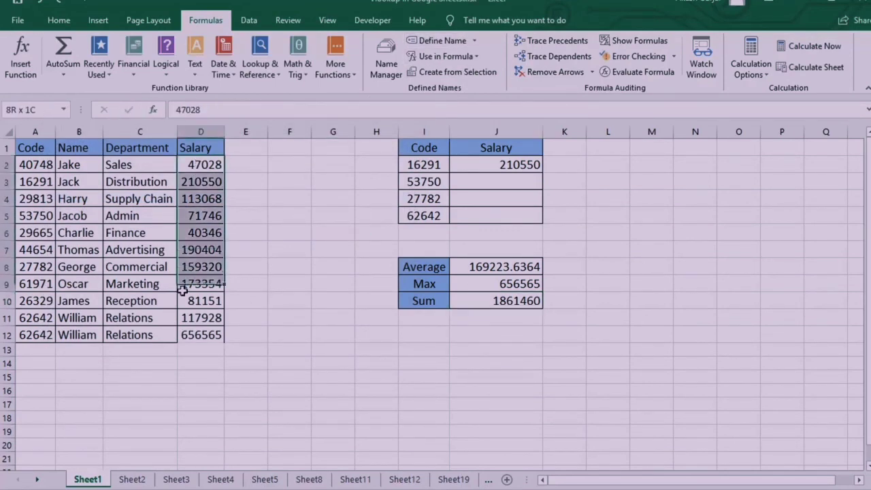
pyautogui.click(185, 250)
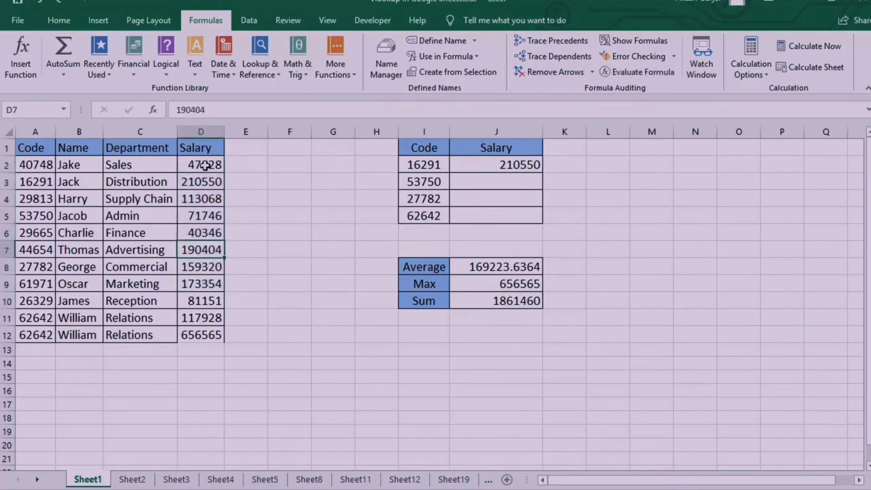
pyautogui.moveTo(204, 165); pyautogui.dragTo(201, 336)
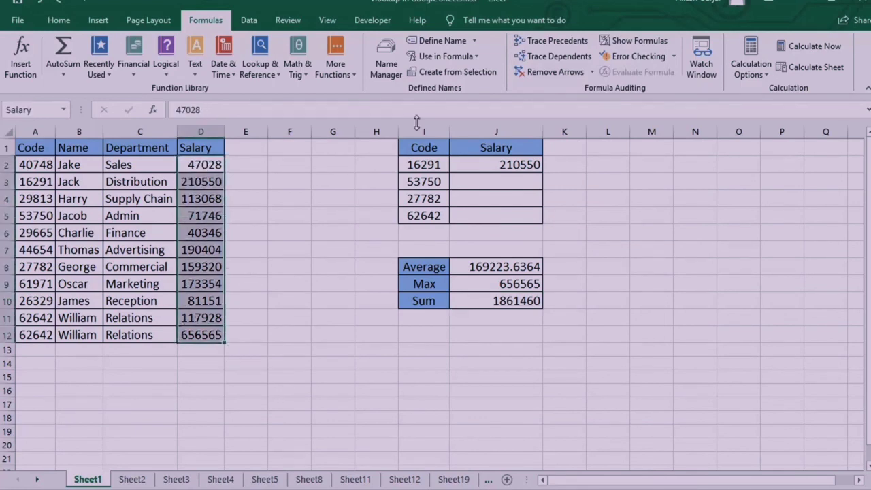
pyautogui.click(446, 46)
pyautogui.moveTo(231, 208); pyautogui.dragTo(508, 191)
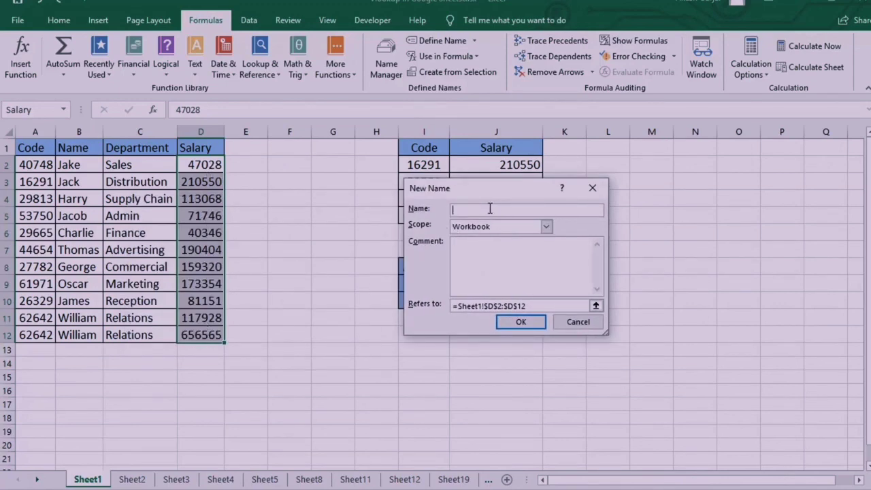
pyautogui.click(497, 252)
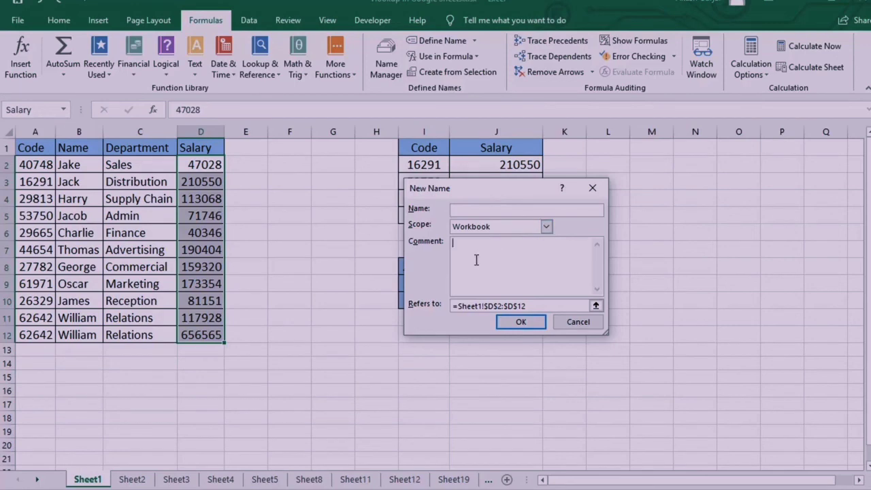
pyautogui.click(578, 322)
# Reselect D2:D12 to check which name the Name Box gives the range, and deselect it
pyautogui.click(211, 231)
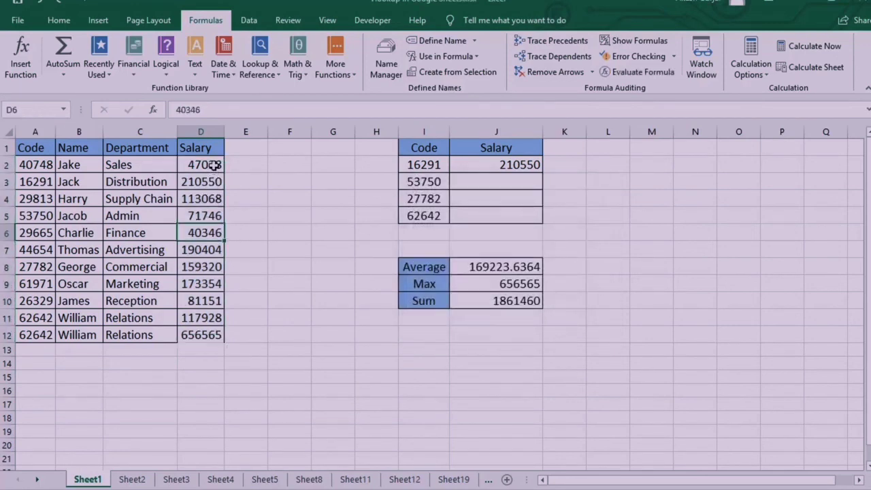
pyautogui.moveTo(213, 165); pyautogui.dragTo(211, 334)
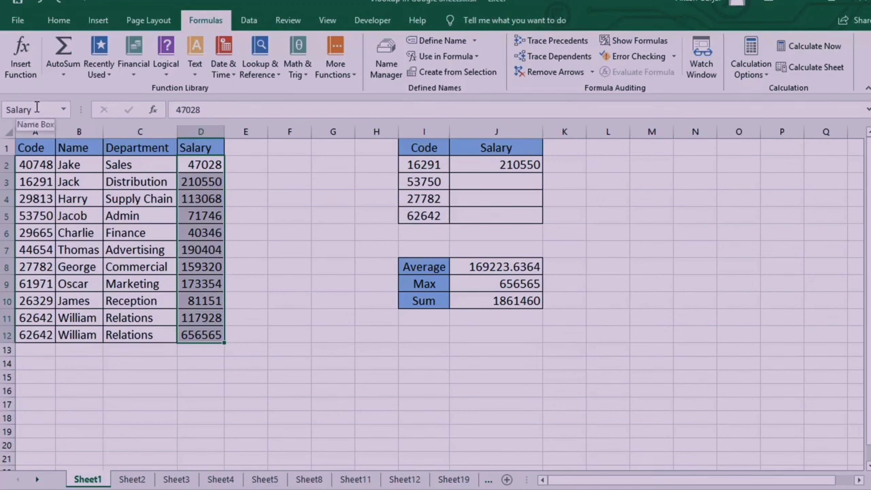
pyautogui.click(288, 214)
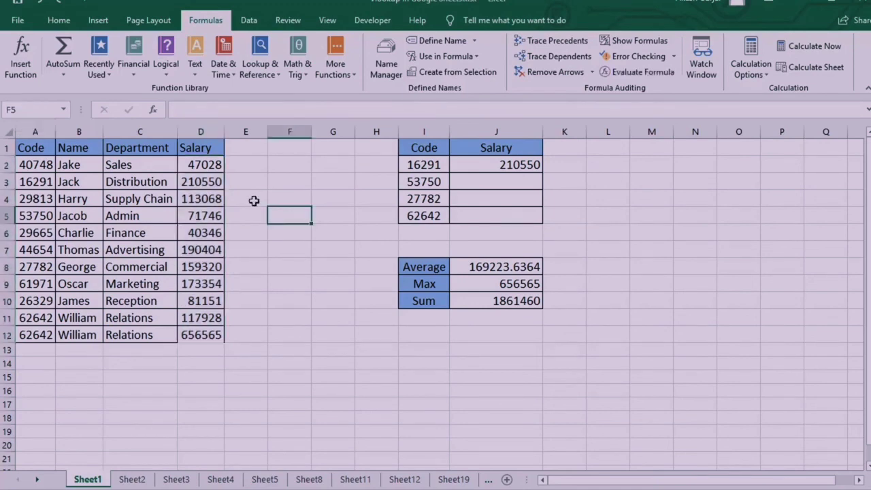